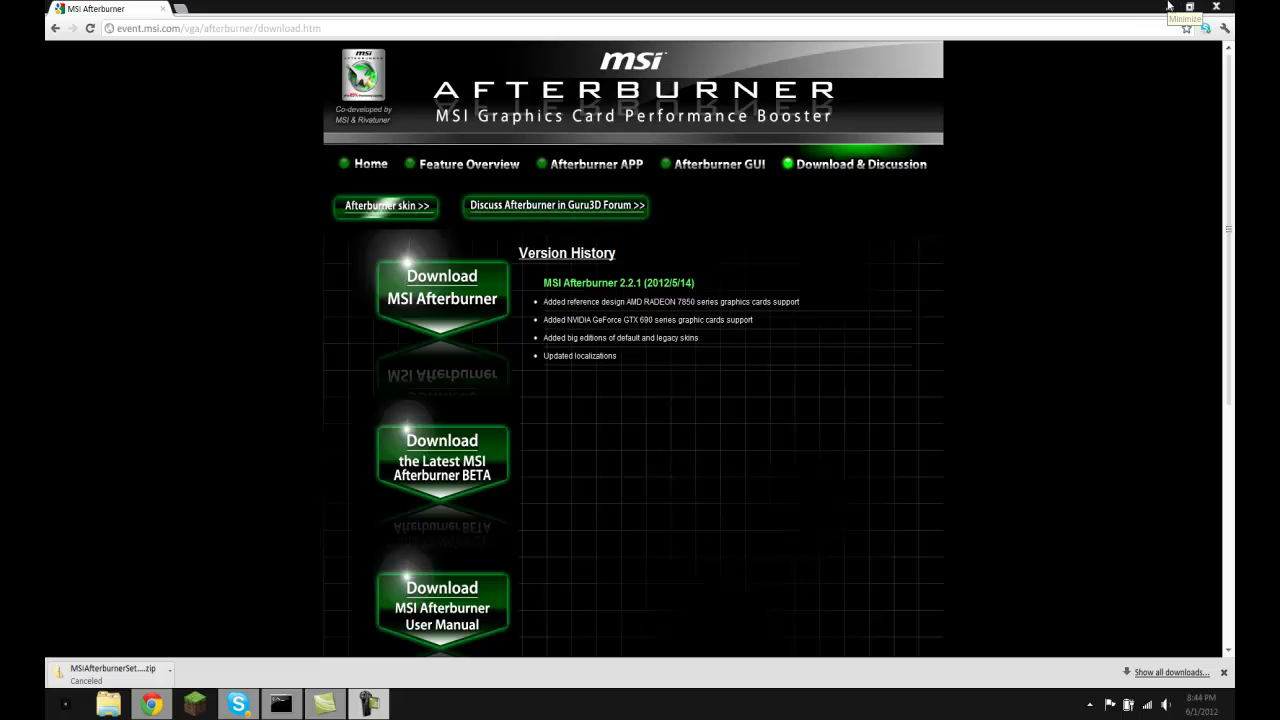
Minimize the Chrome window showing the MSI Afterburner download page.
click(1168, 5)
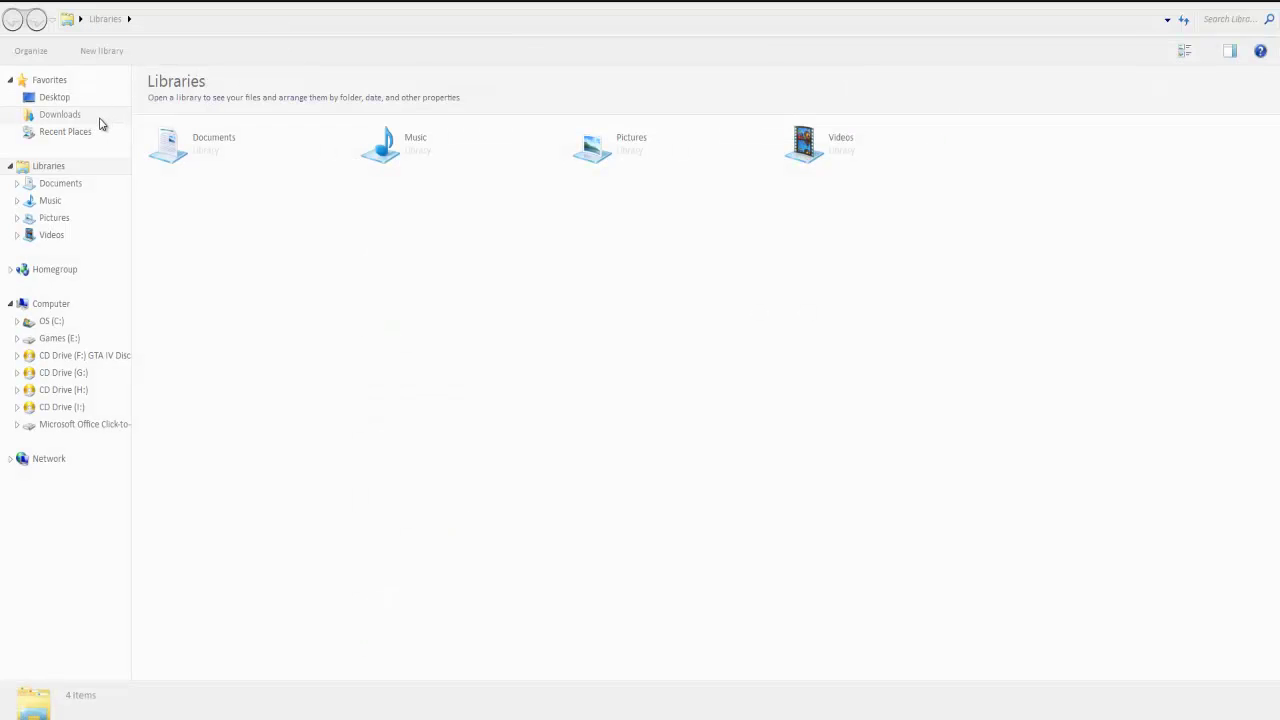
Go to Downloads and find the MSIAfterburnerSetup221 zip, then dismiss its context menu.
click(99, 116)
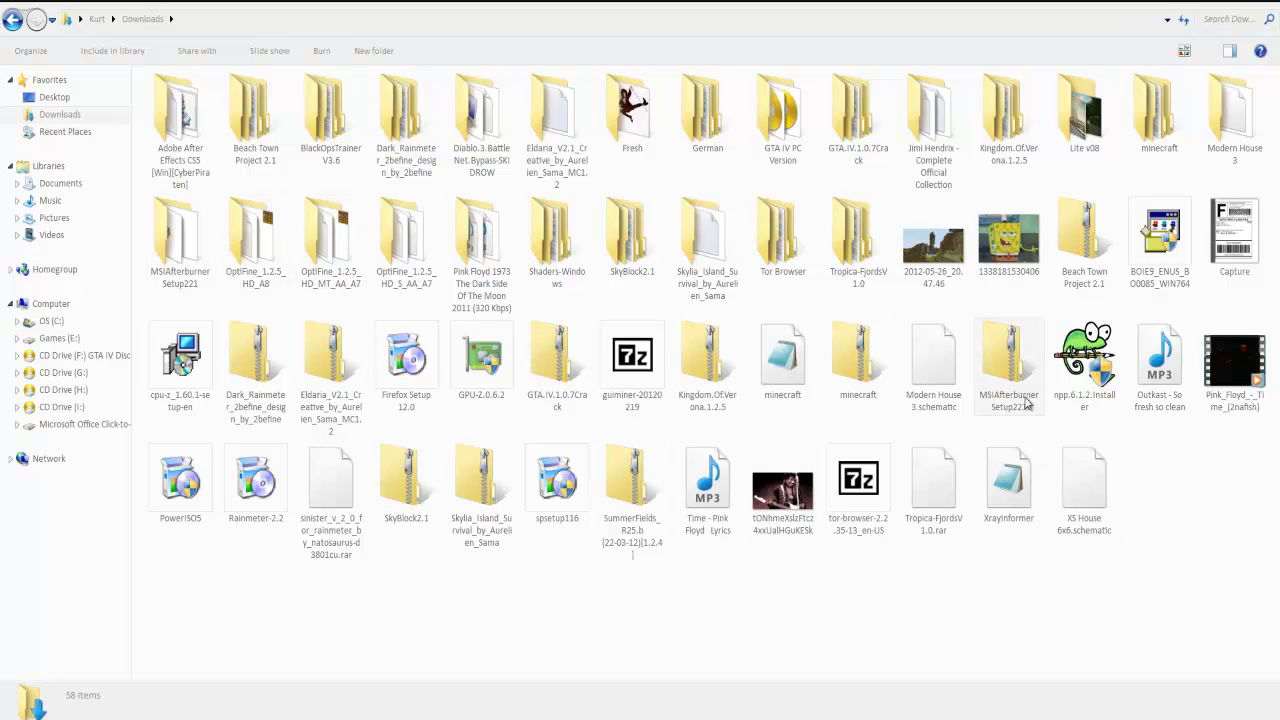
click(1025, 403)
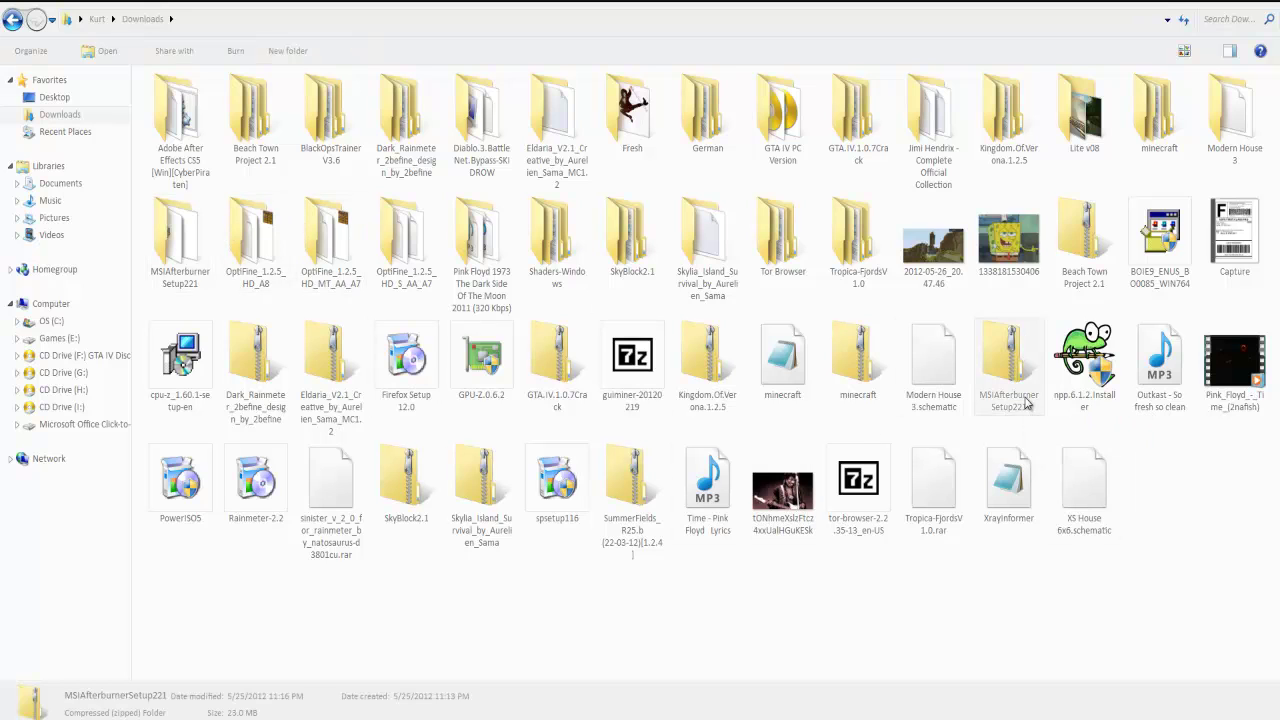
right_click(1025, 403)
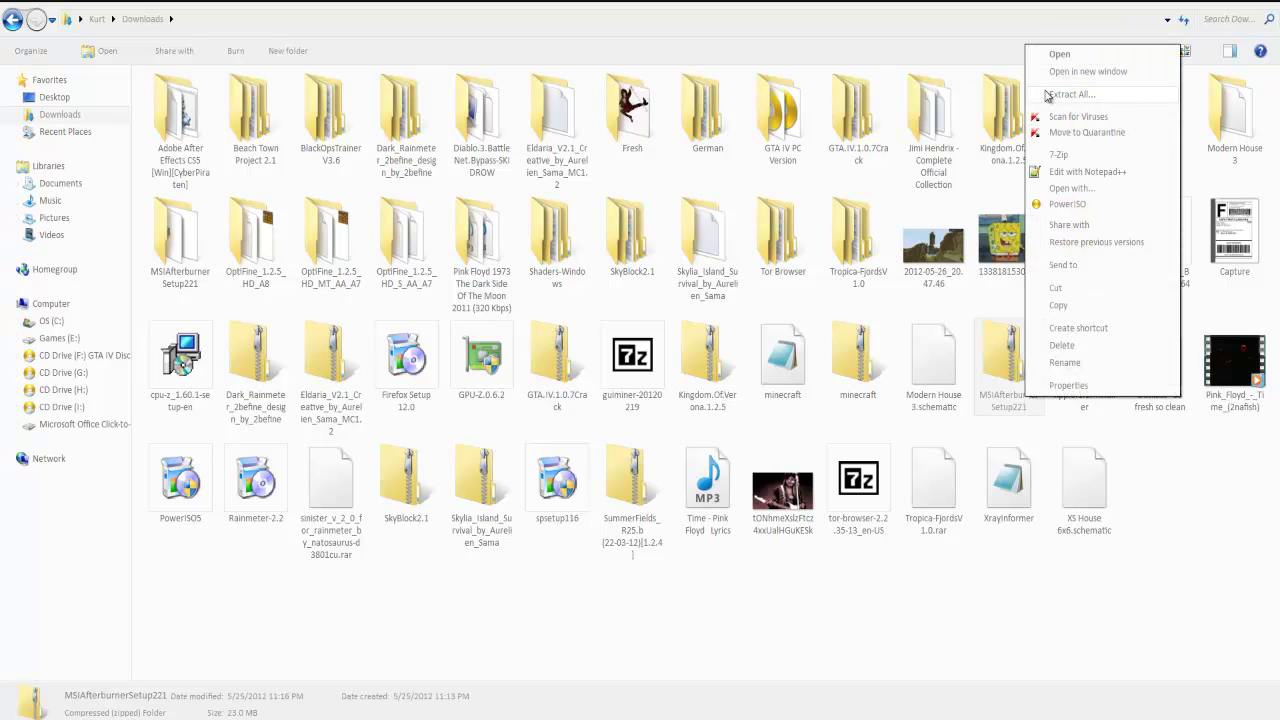
click(925, 596)
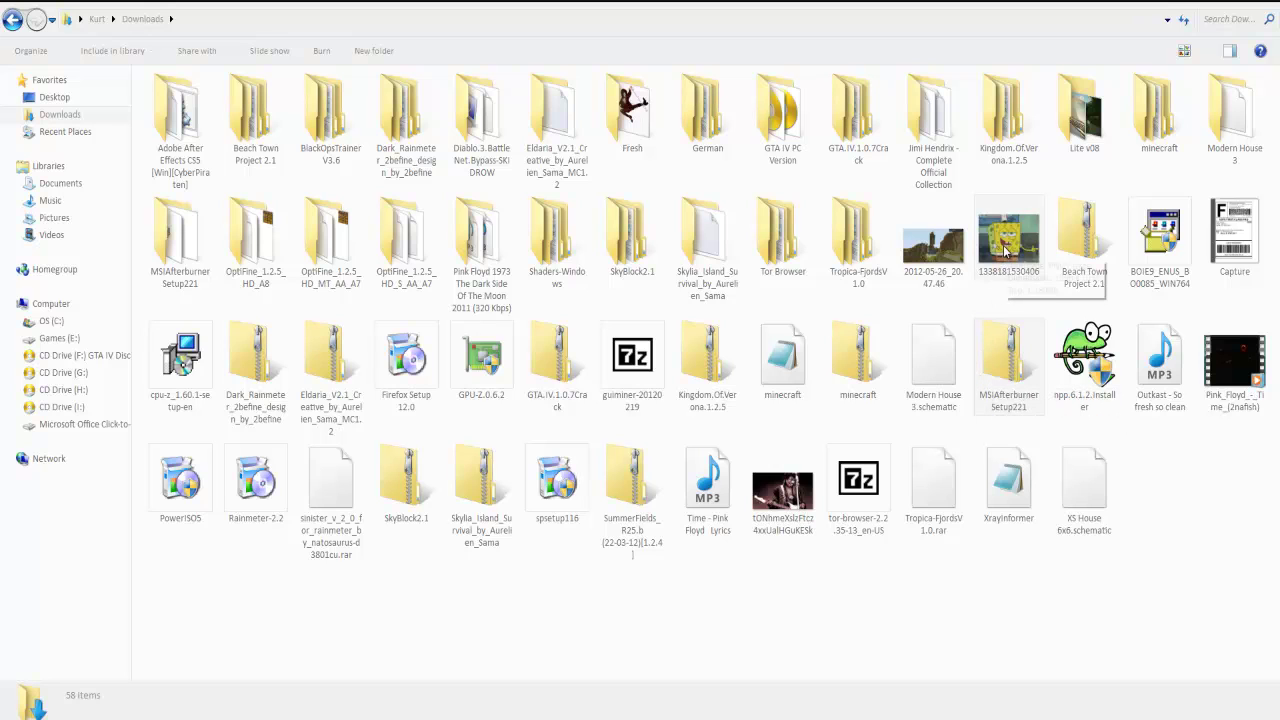
Open the MSIAfterburnerSetup221 folder and select the MSI Afterburner shortcut in Shortcuts.
double_click(170, 219)
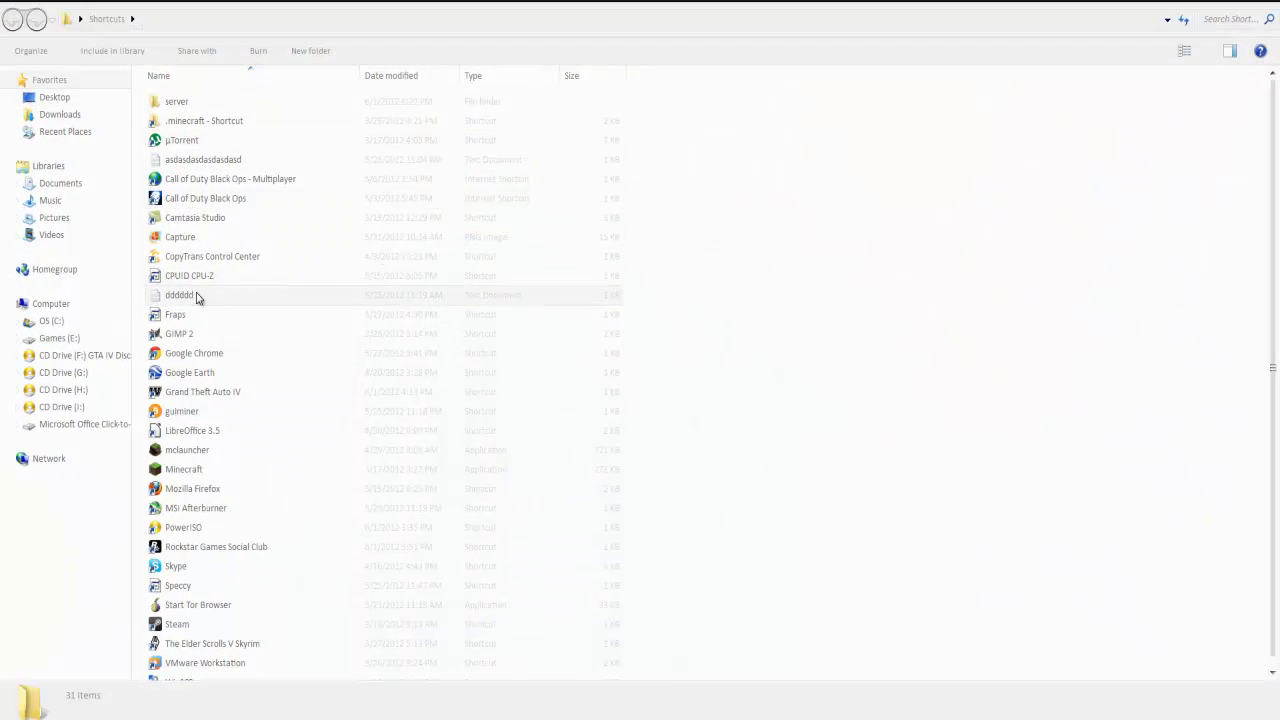
click(194, 514)
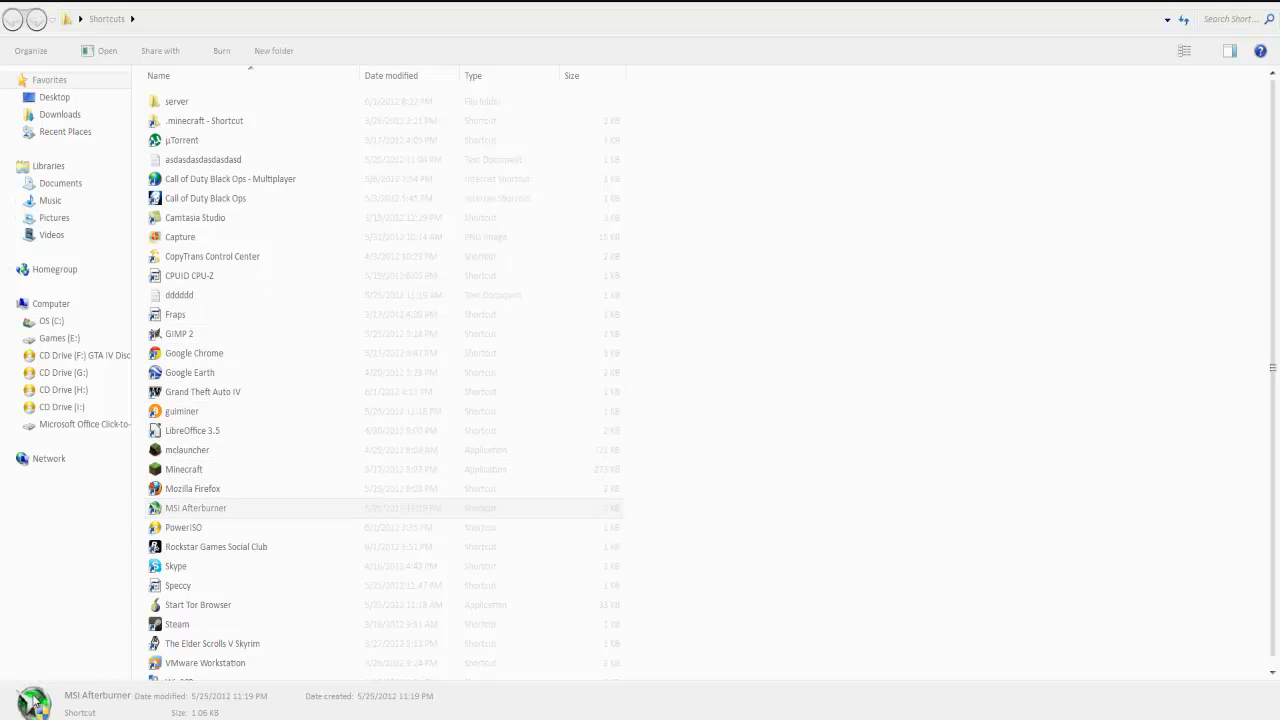
Launch MSI Afterburner to show the GeForce GTX 560M clock settings and hardware monitor.
double_click(197, 513)
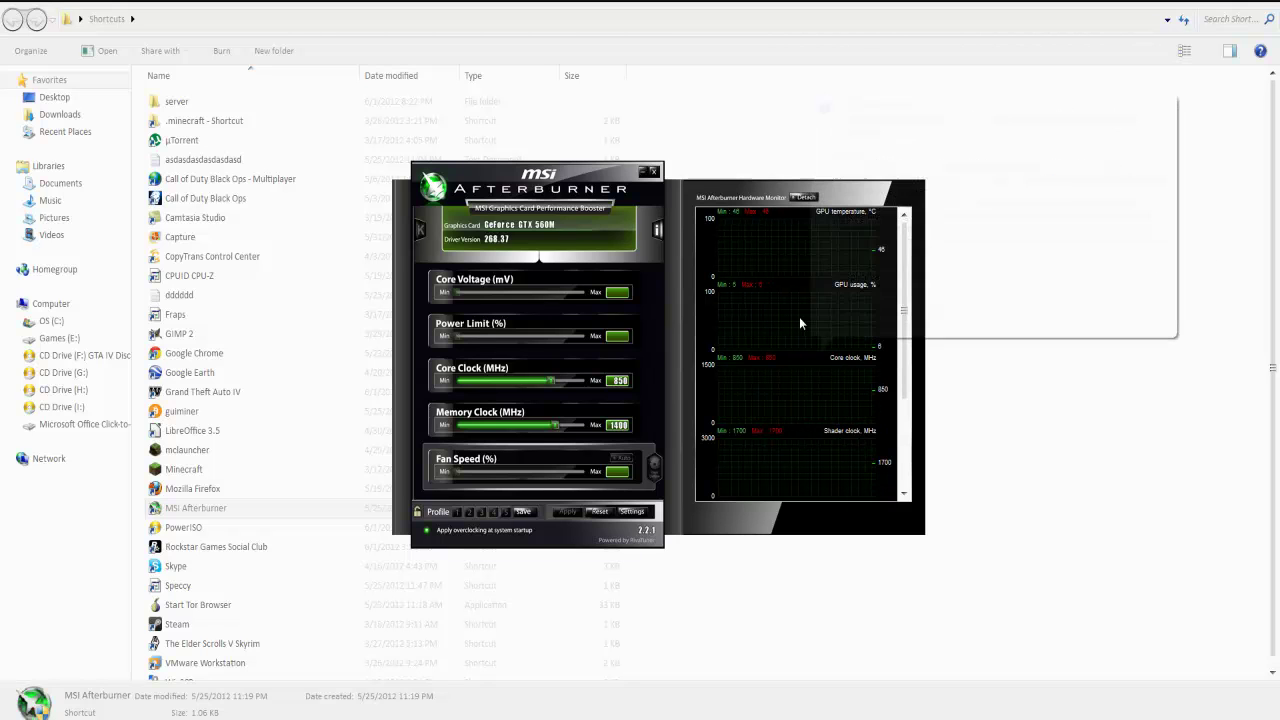
mouse_move(885, 258)
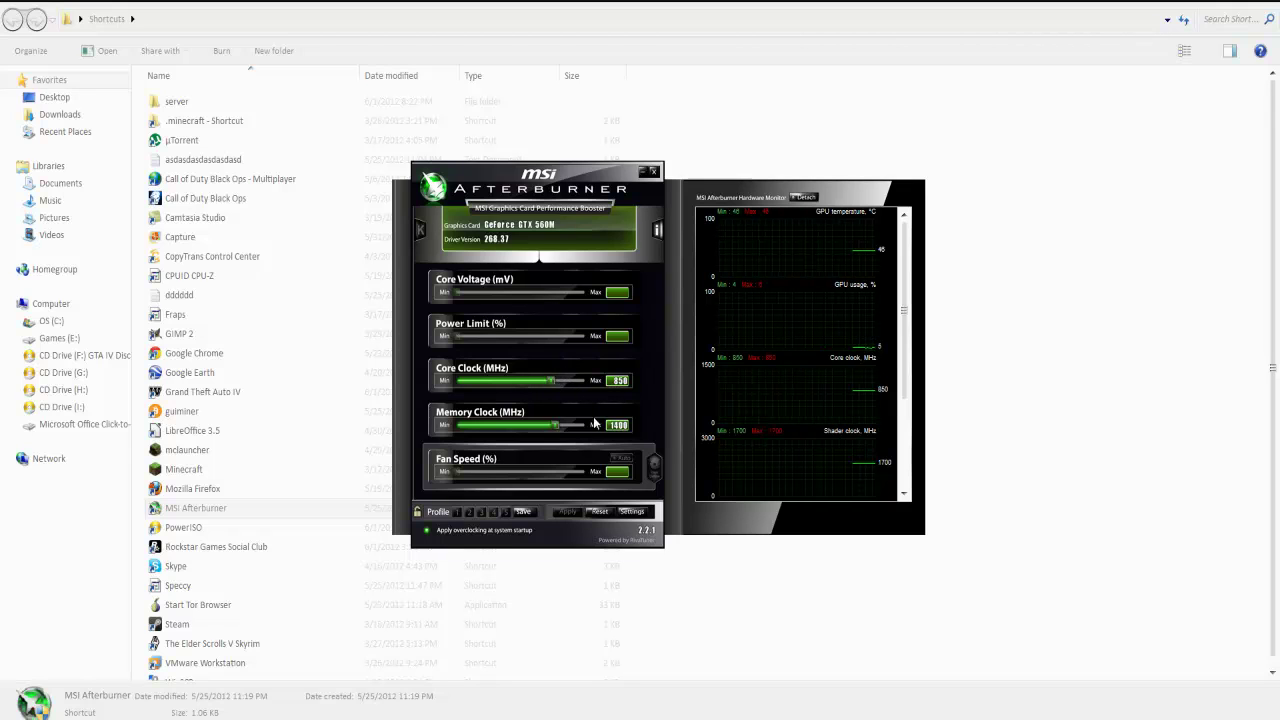
Reset clocks to default, then set Core Clock to 850 MHz and Memory Clock to 1350 MHz.
click(599, 512)
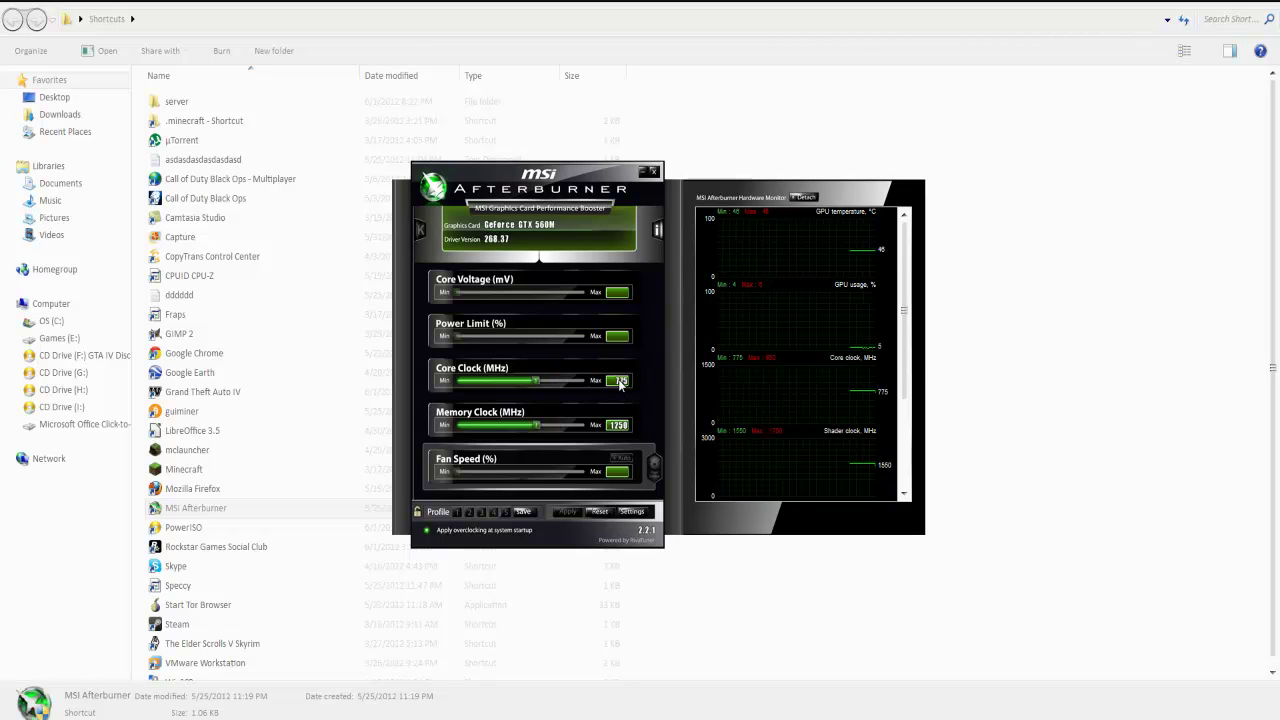
mouse_move(620, 388)
key(Right)
key(Right)
key(Right)
key(Right)
key(Right)
key(Right)
key(Right)
key(Right)
key(Right)
key(Right)
key(Right)
key(Right)
key(Right)
key(Right)
key(Right)
key(Right)
key(Right)
key(Right)
key(Right)
key(Right)
key(Right)
key(Right)
key(Right)
key(Right)
key(Right)
key(Right)
key(Right)
key(Right)
key(Right)
key(Right)
key(Right)
key(Right)
key(Right)
key(Right)
key(Right)
key(Right)
key(Right)
key(Right)
key(Right)
key(Right)
key(Right)
key(Right)
key(Right)
key(Right)
key(Left)
key(Left)
key(Left)
mouse_move(538, 427)
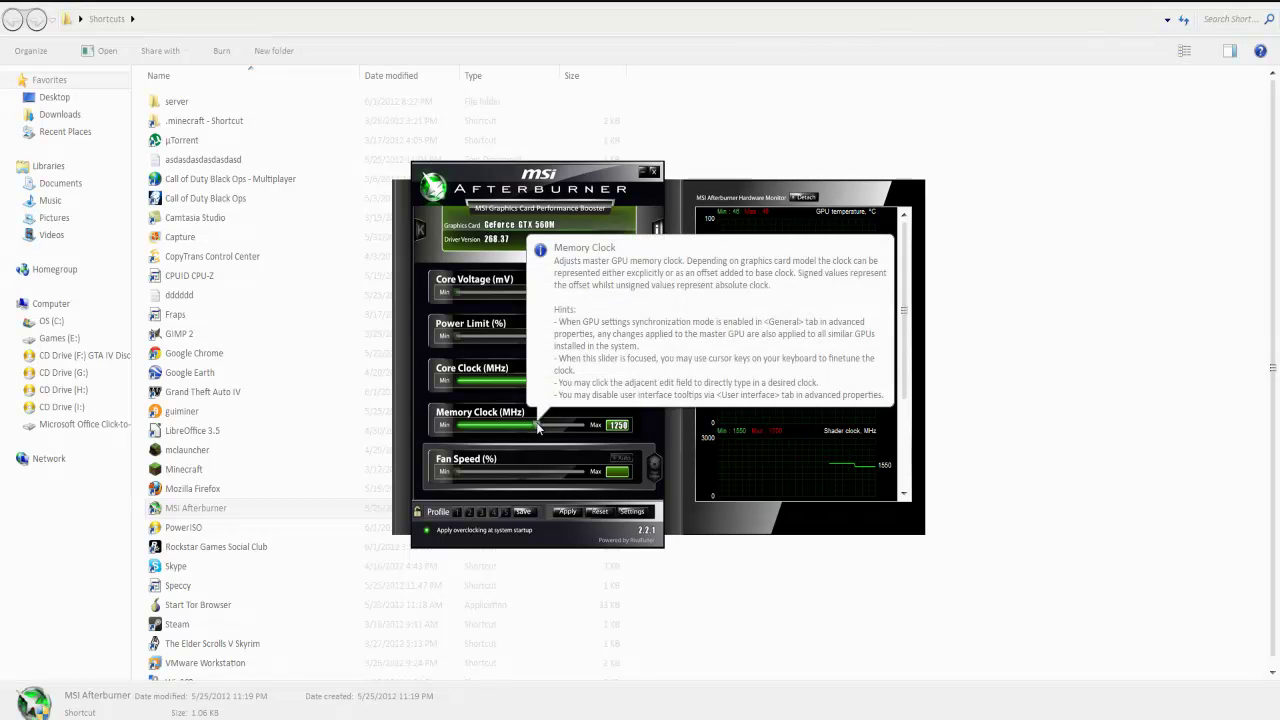
drag(538, 427, 550, 430)
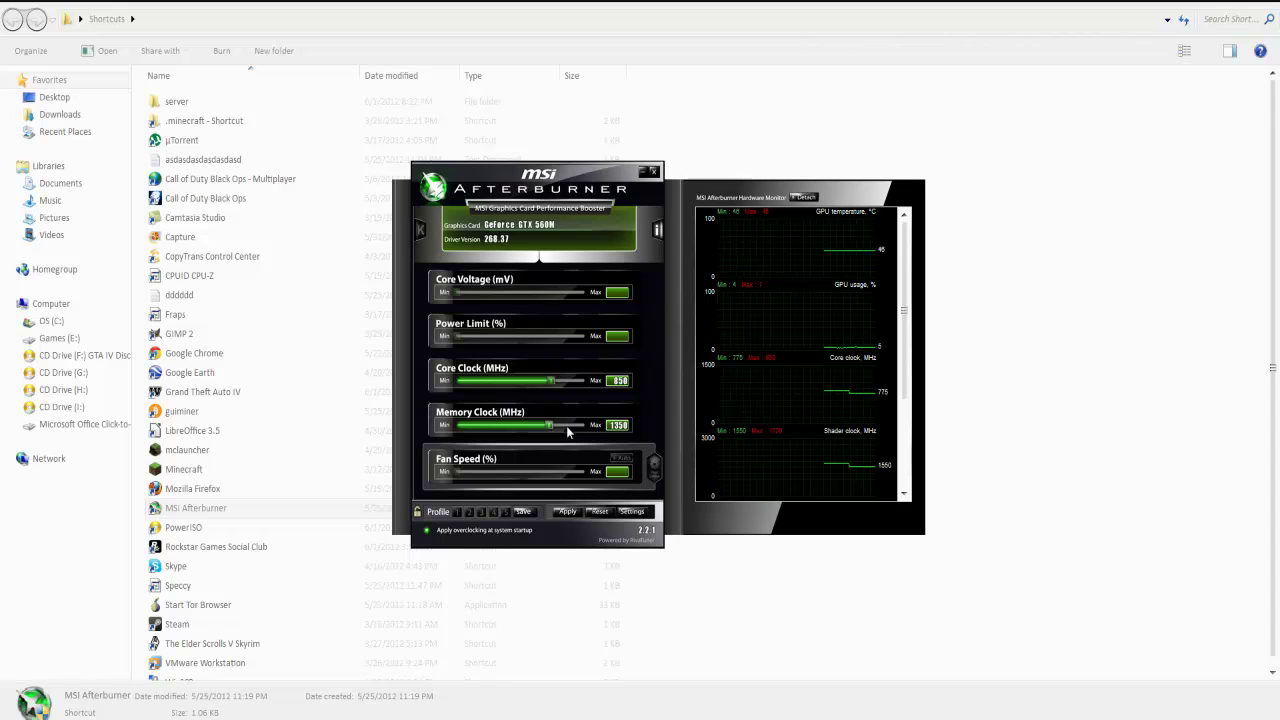
Apply the 850 MHz core clock and 1350 MHz memory clock to the GPU.
click(568, 511)
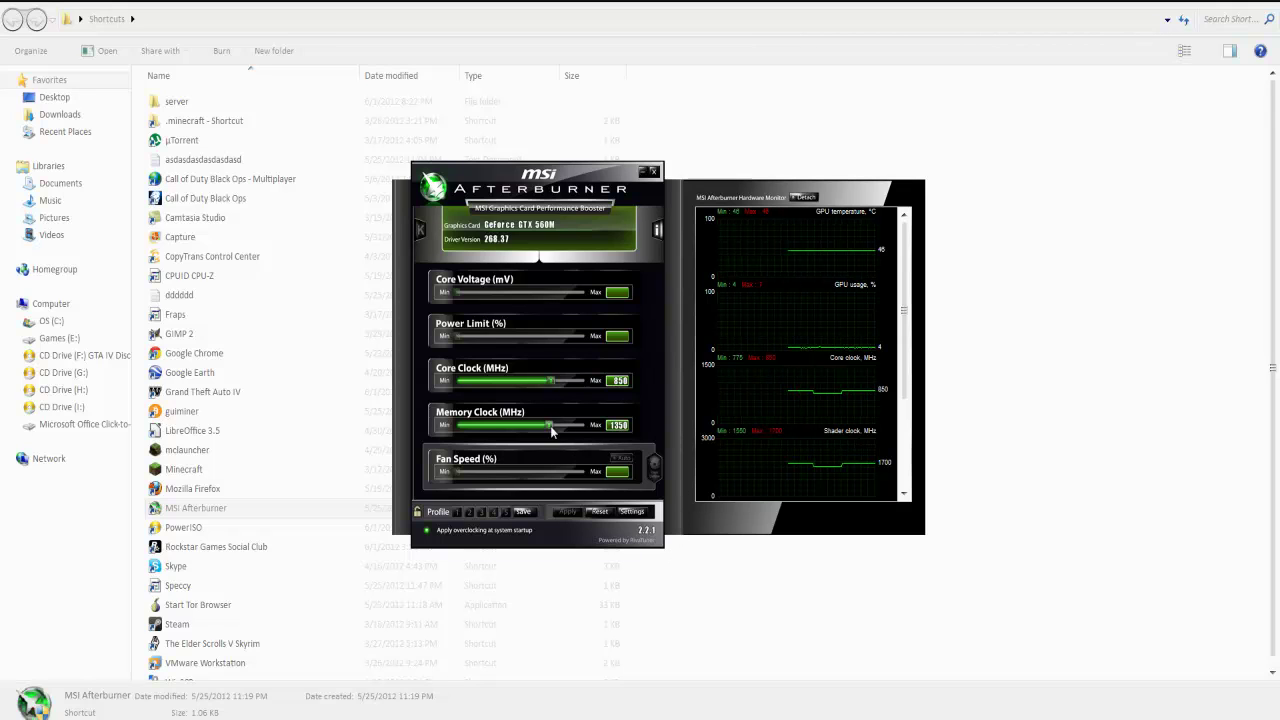
Readjust Memory Clock to 1350 MHz, apply it, and close MSI Afterburner.
mouse_move(551, 430)
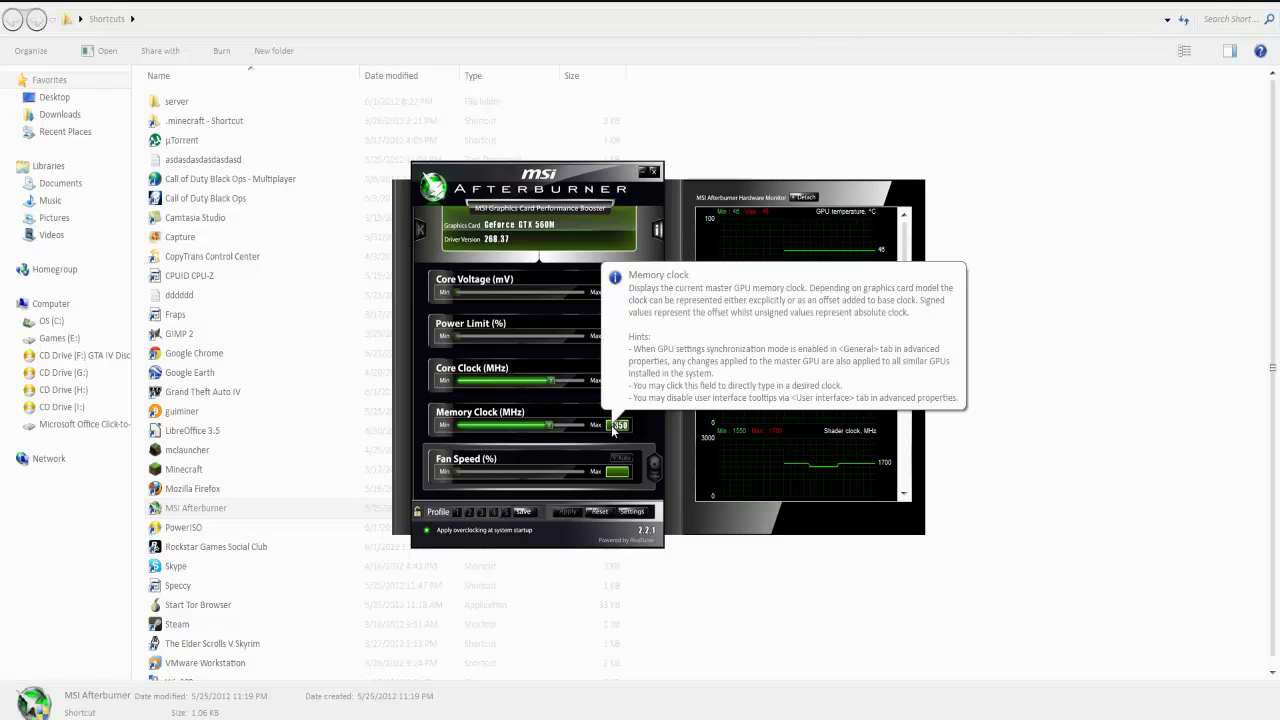
drag(551, 425, 560, 418)
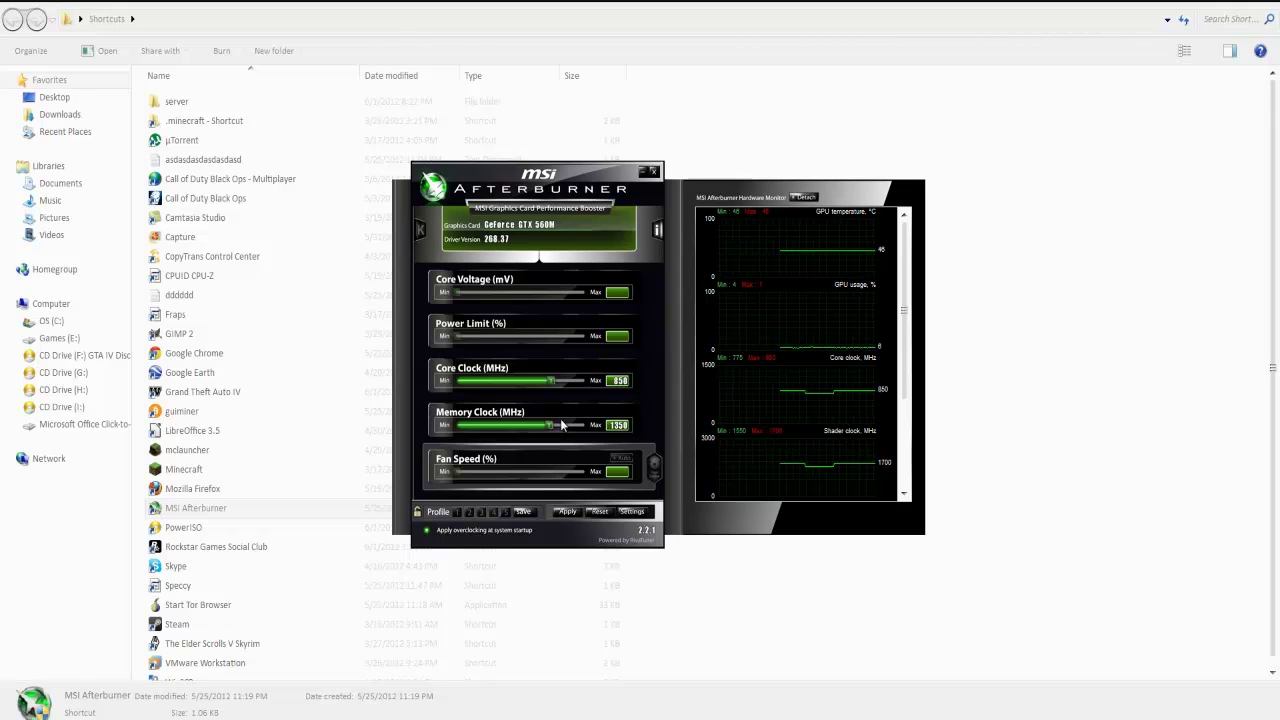
click(566, 511)
click(654, 171)
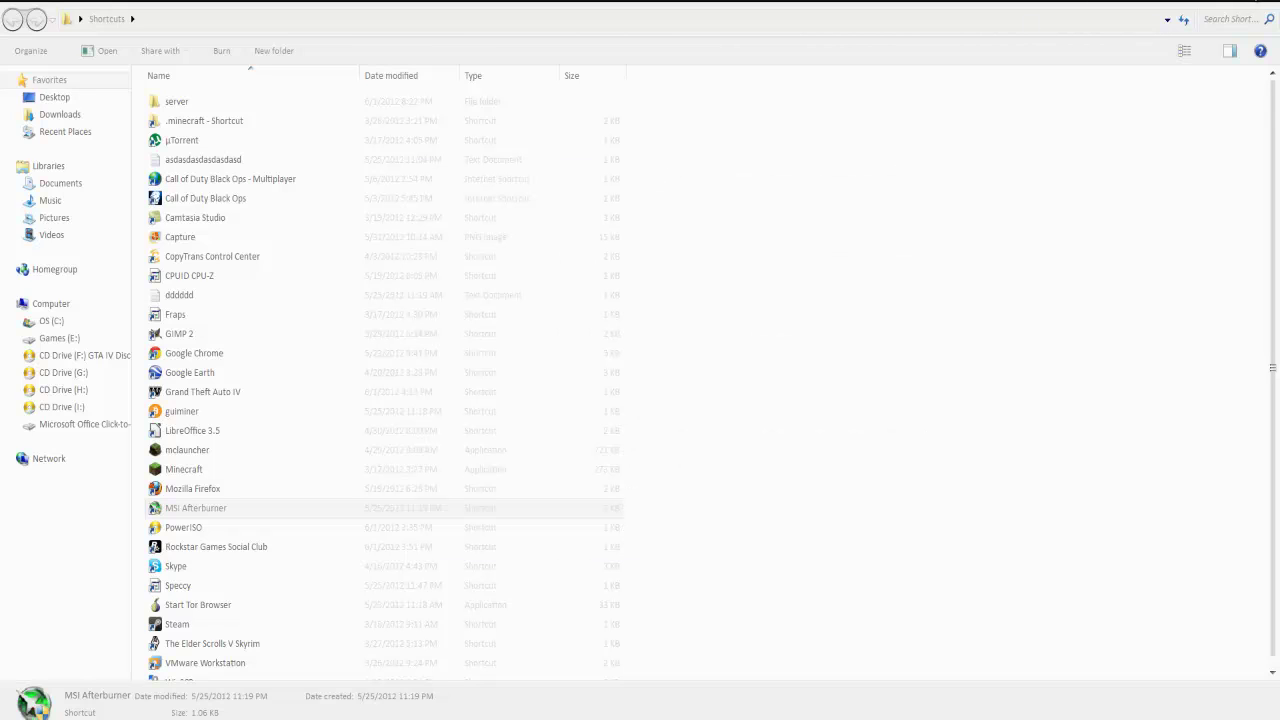